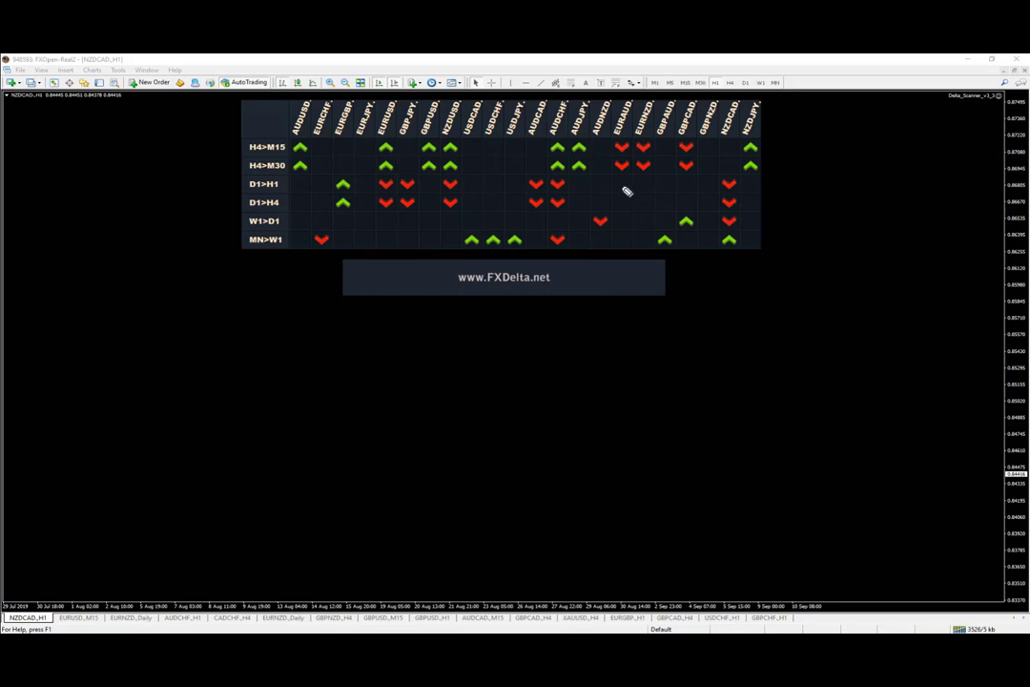
Step: Open the EURNZD M30 chart from its H4>M30 bearish signal in the scanner grid
drag(627, 174, 645, 174)
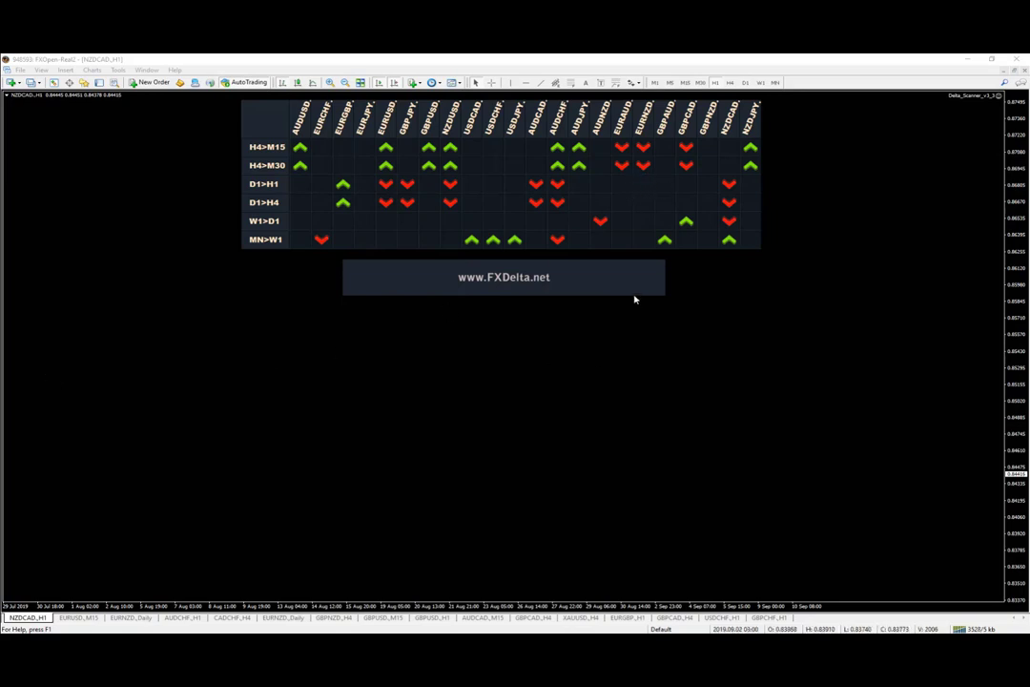
click(642, 166)
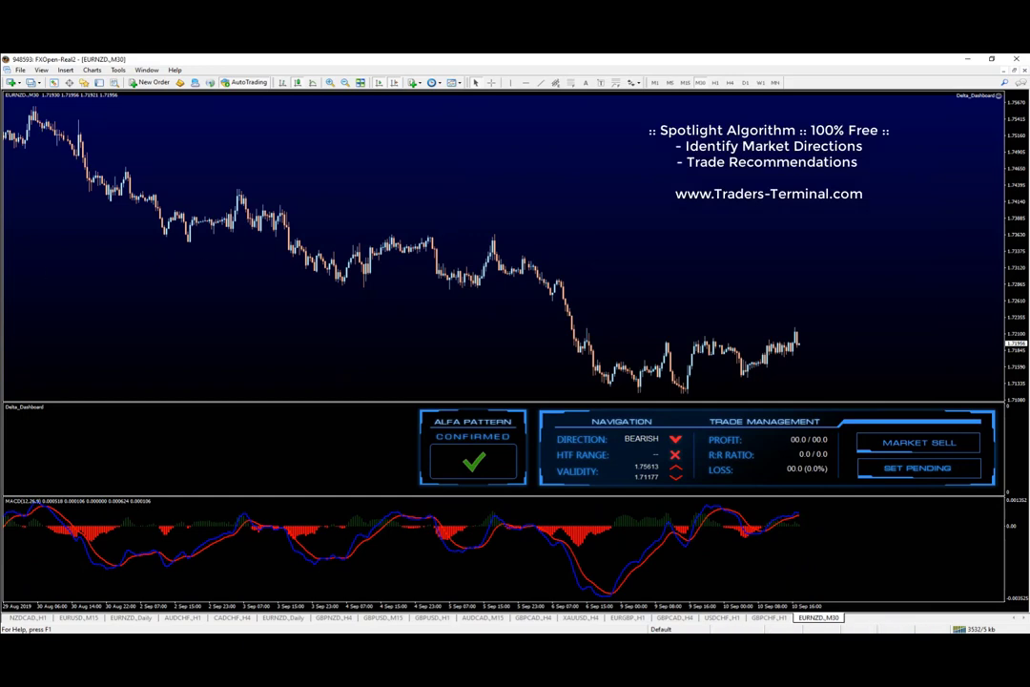
Step: Annotate the EURNZD M30 chart with a rise-and-fall sketch, underline the bearish direction, box the Alfa Pattern panel, and clear the markup
drag(395, 417, 395, 477)
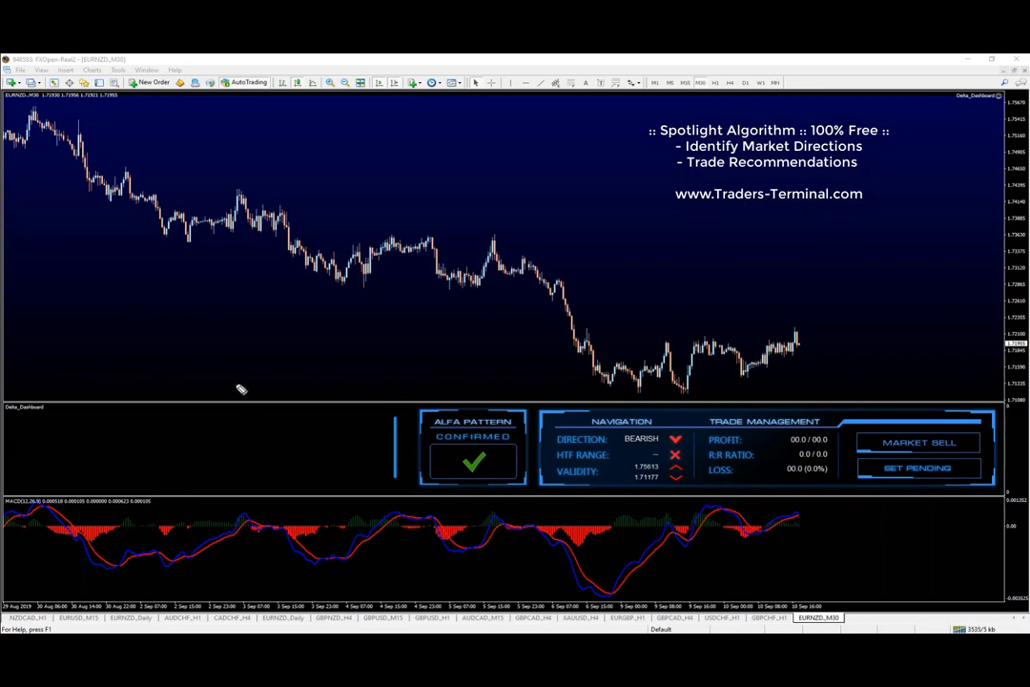
drag(127, 365, 302, 157)
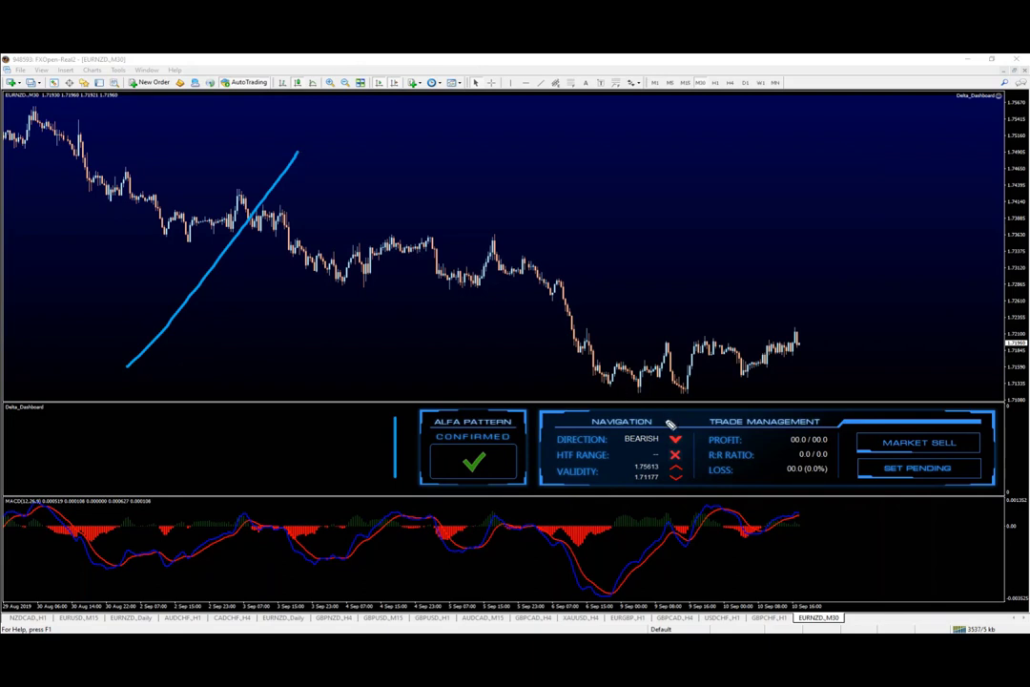
drag(630, 444, 696, 446)
drag(303, 153, 406, 351)
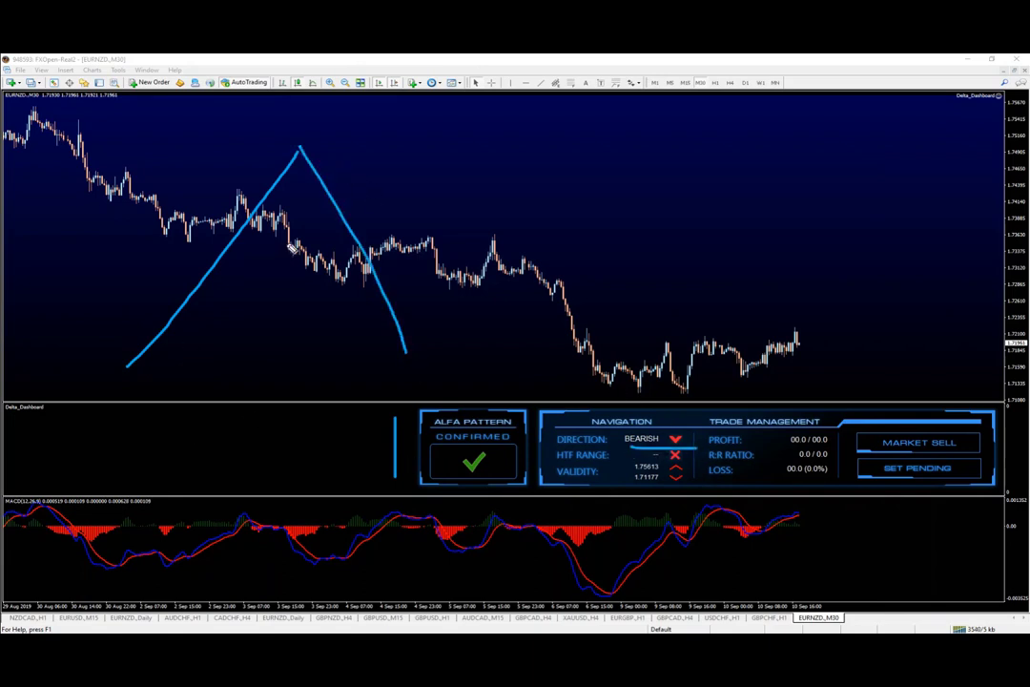
mouse_move(402, 391)
mouse_down()
mouse_move(533, 389)
mouse_move(536, 498)
mouse_move(367, 499)
mouse_move(382, 390)
mouse_move(401, 387)
mouse_up()
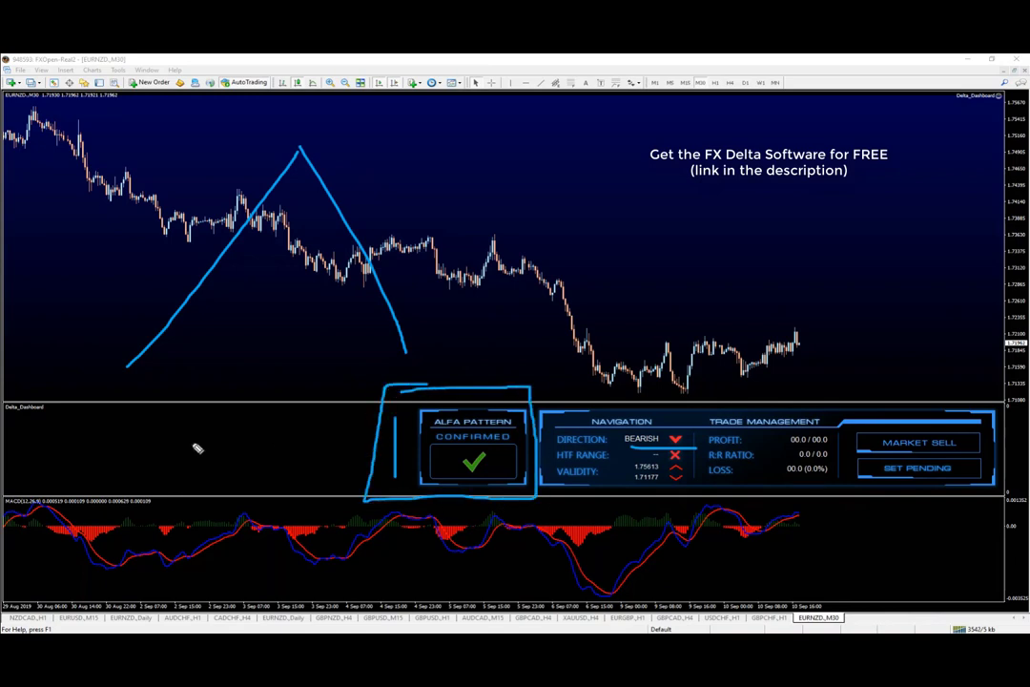
mouse_move(245, 440)
mouse_down()
mouse_move(320, 443)
mouse_move(311, 456)
mouse_up()
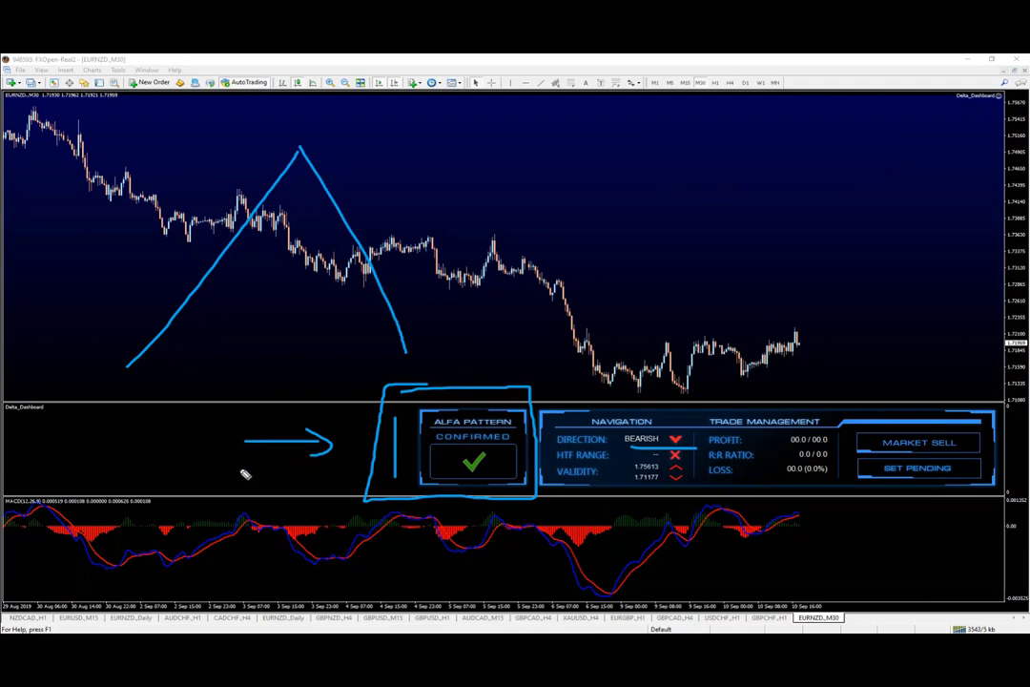
mouse_move(68, 351)
mouse_down()
mouse_move(122, 323)
mouse_move(240, 200)
mouse_move(261, 143)
mouse_up()
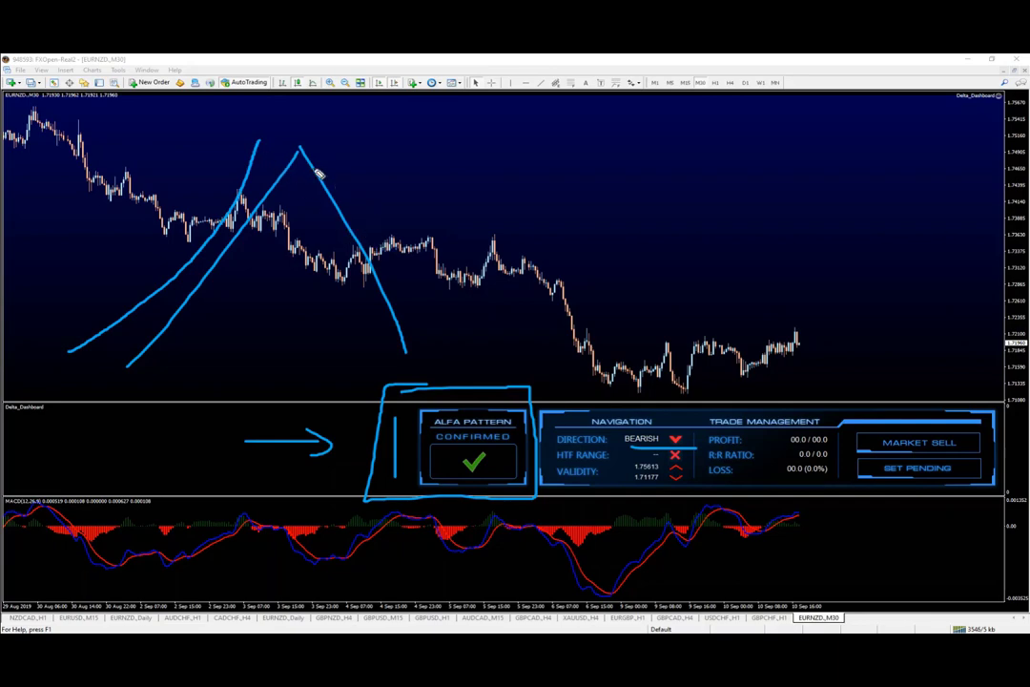
mouse_move(309, 164)
mouse_down()
mouse_move(411, 372)
mouse_move(360, 192)
mouse_move(345, 183)
mouse_up()
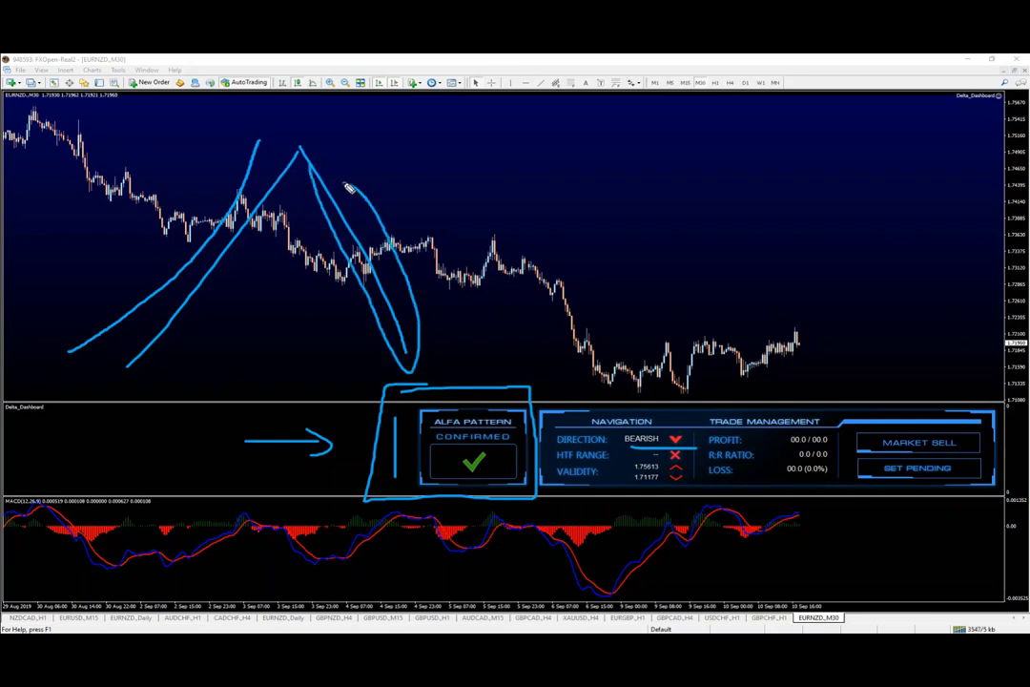
drag(512, 298, 432, 330)
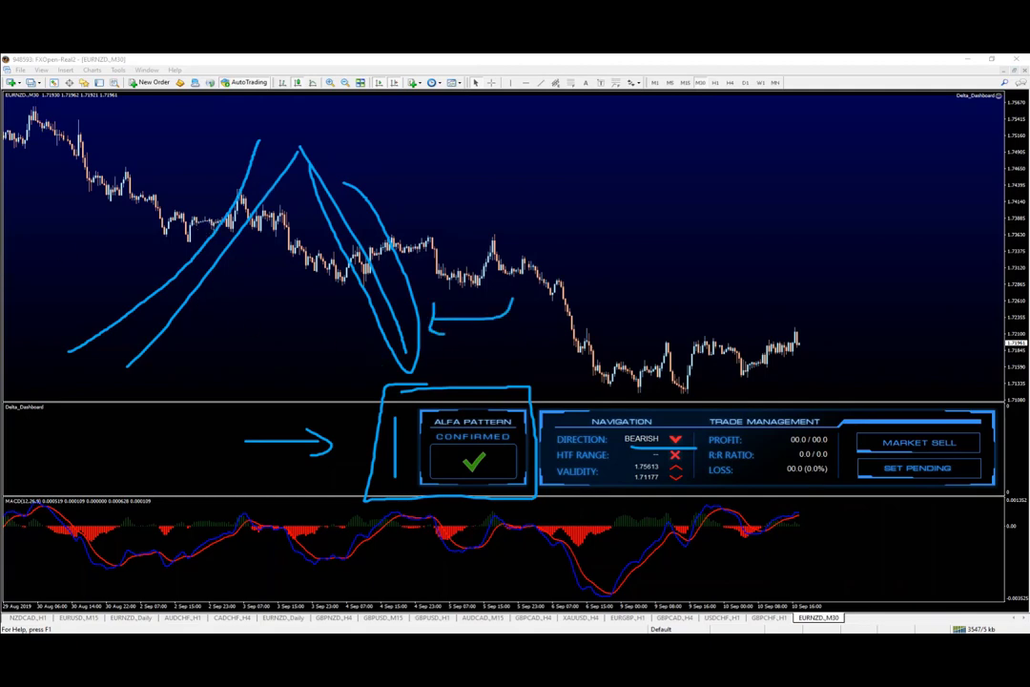
key(e)
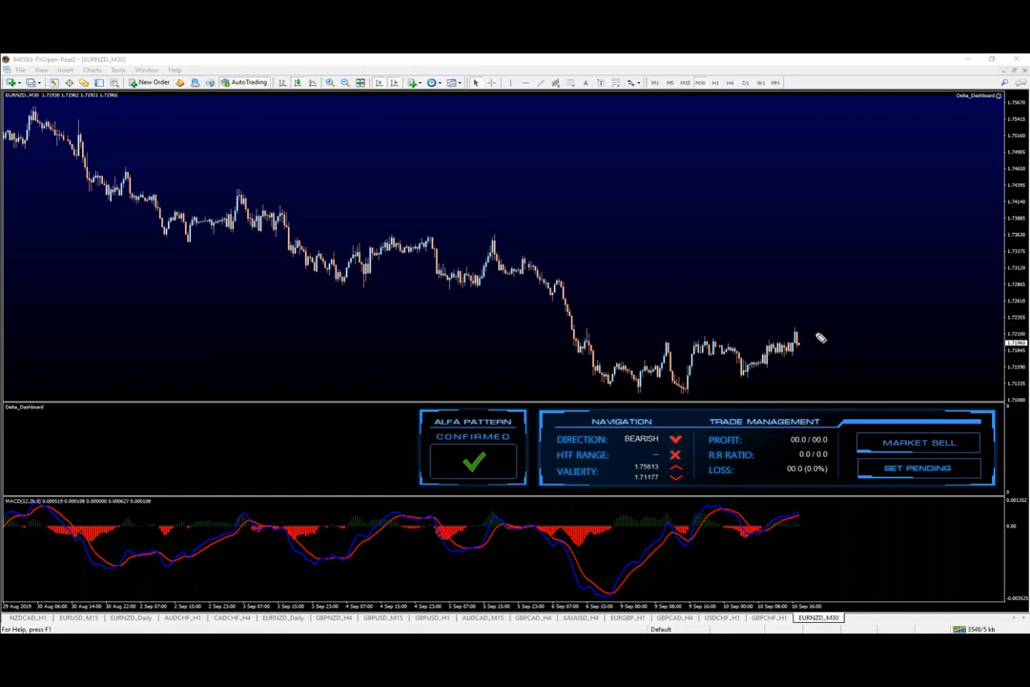
Step: Sketch a downward arrow beside the latest EURNZD M30 candles, then leave drawing mode
mouse_move(801, 279)
mouse_down()
mouse_move(861, 378)
mouse_move(864, 370)
mouse_up()
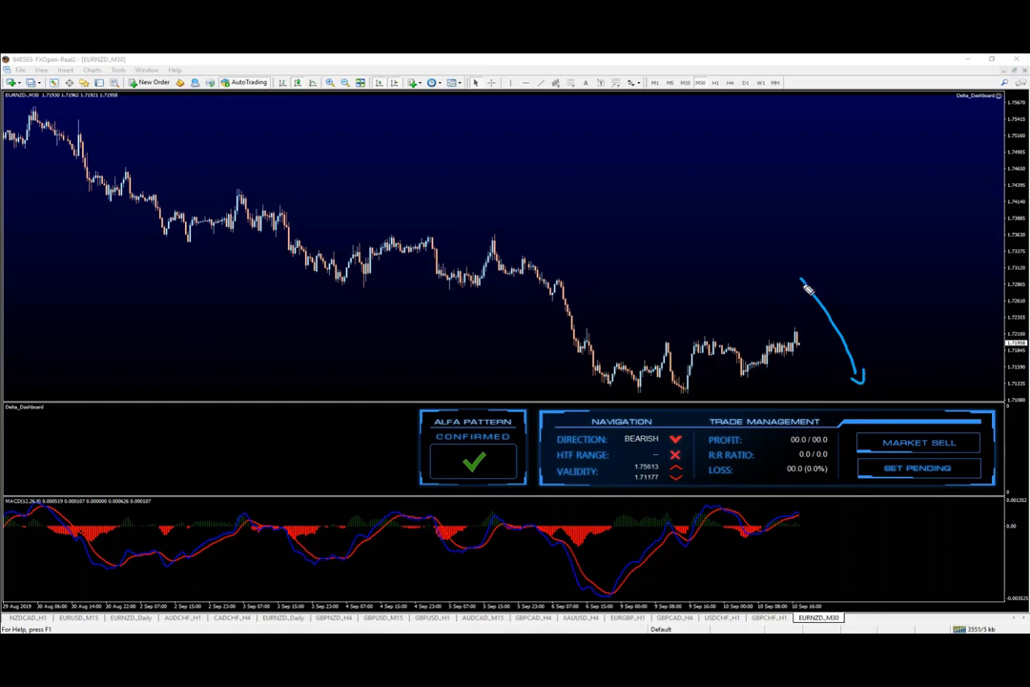
key(Escape)
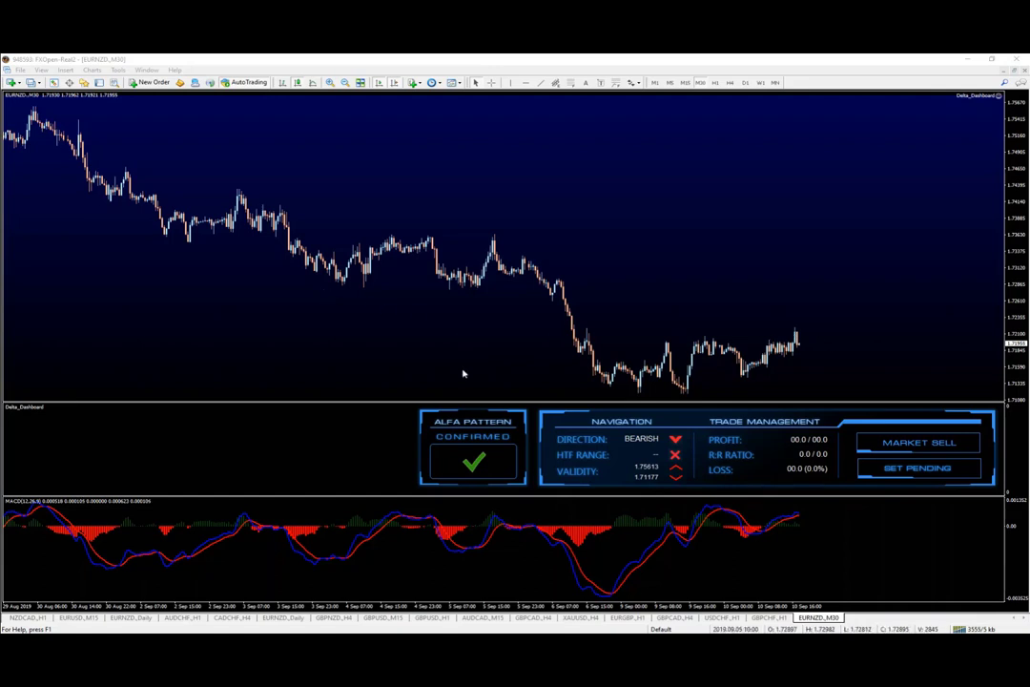
Step: Switch the EURNZD chart to the H4 timeframe
click(730, 83)
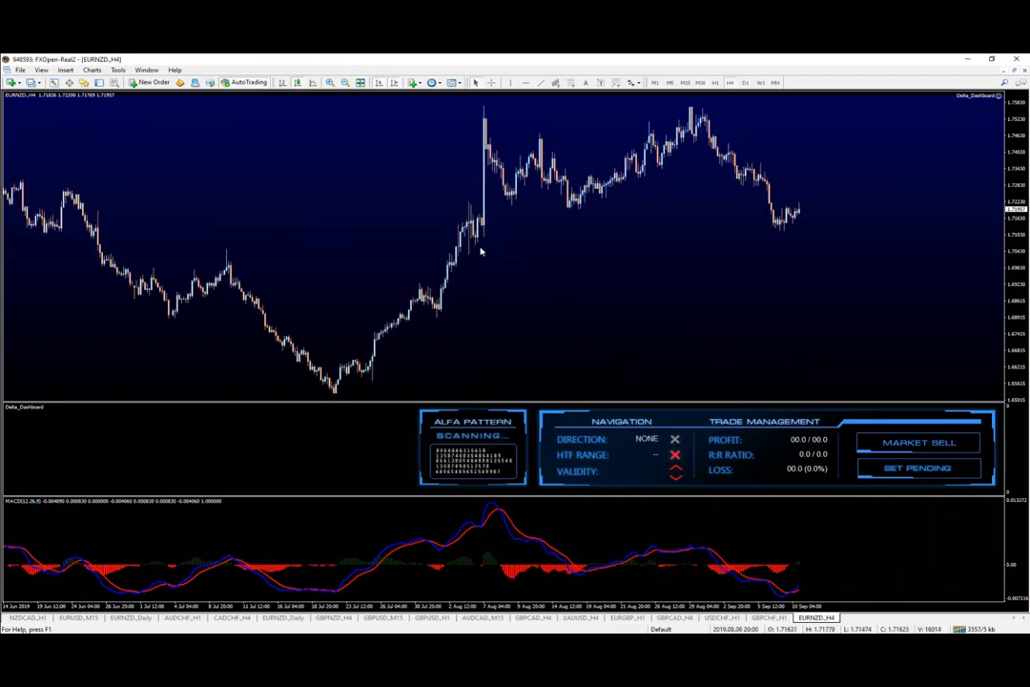
Step: Place a vertical line at the 30 August high and draw a trend line across the MACD from there to the latest bars
click(511, 82)
drag(712, 205, 712, 231)
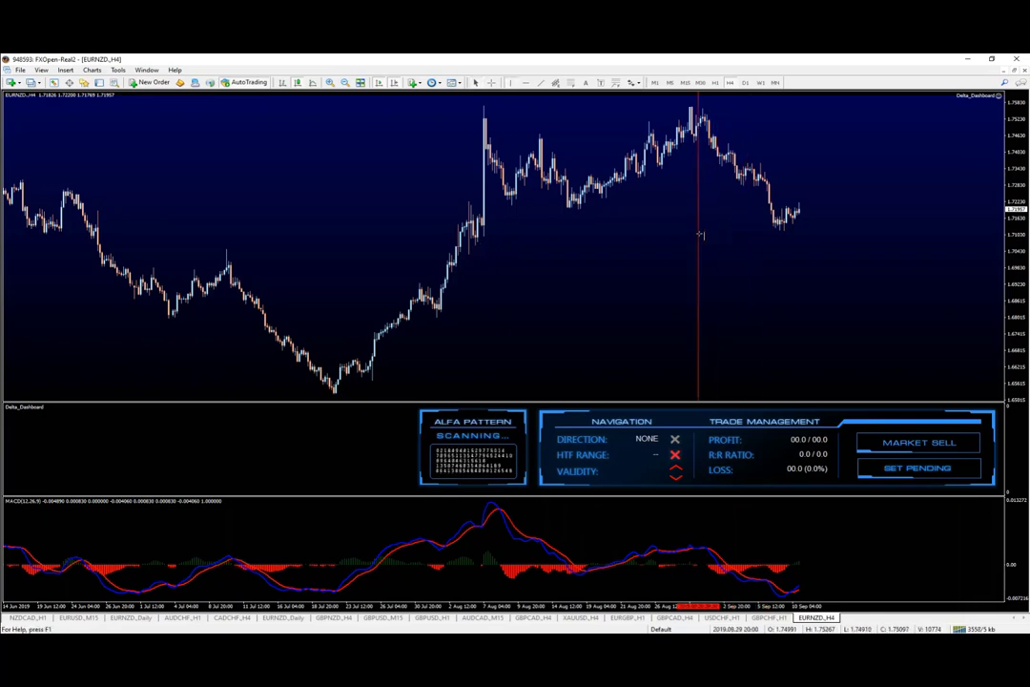
click(703, 237)
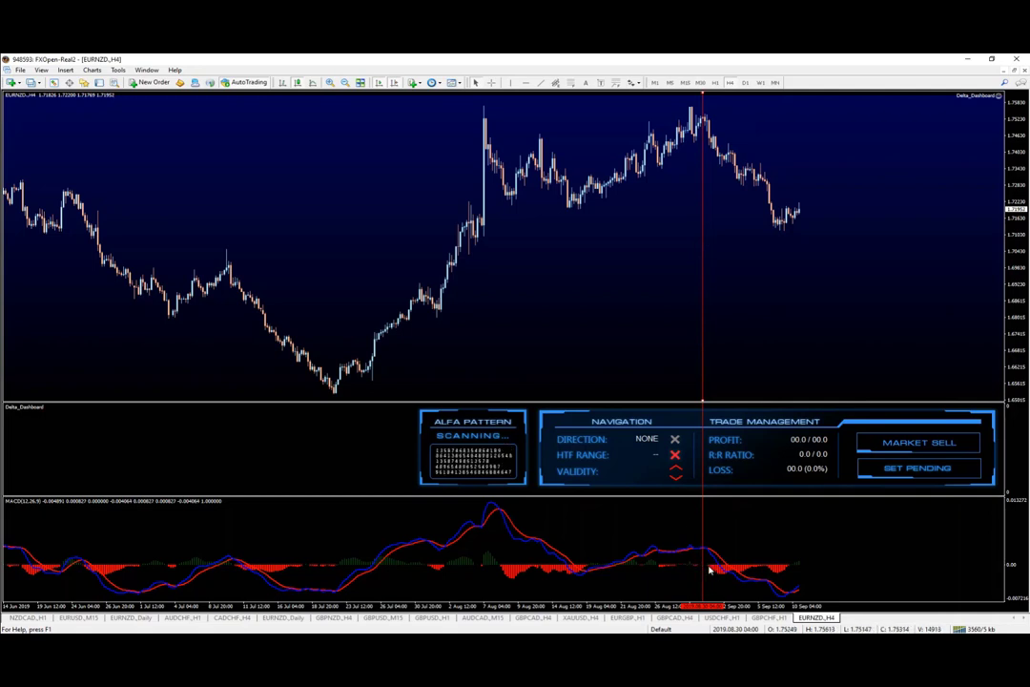
click(540, 82)
drag(701, 561, 797, 551)
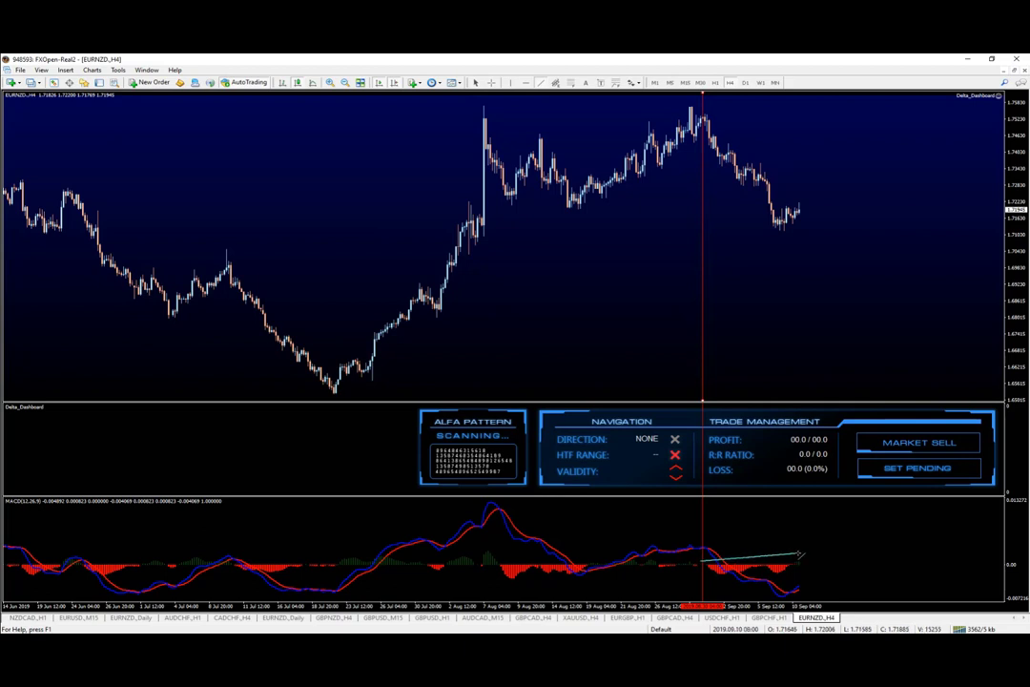
Step: Delete the vertical line at the 30 August high and the trend line in the MACD window
right_click(704, 267)
click(732, 298)
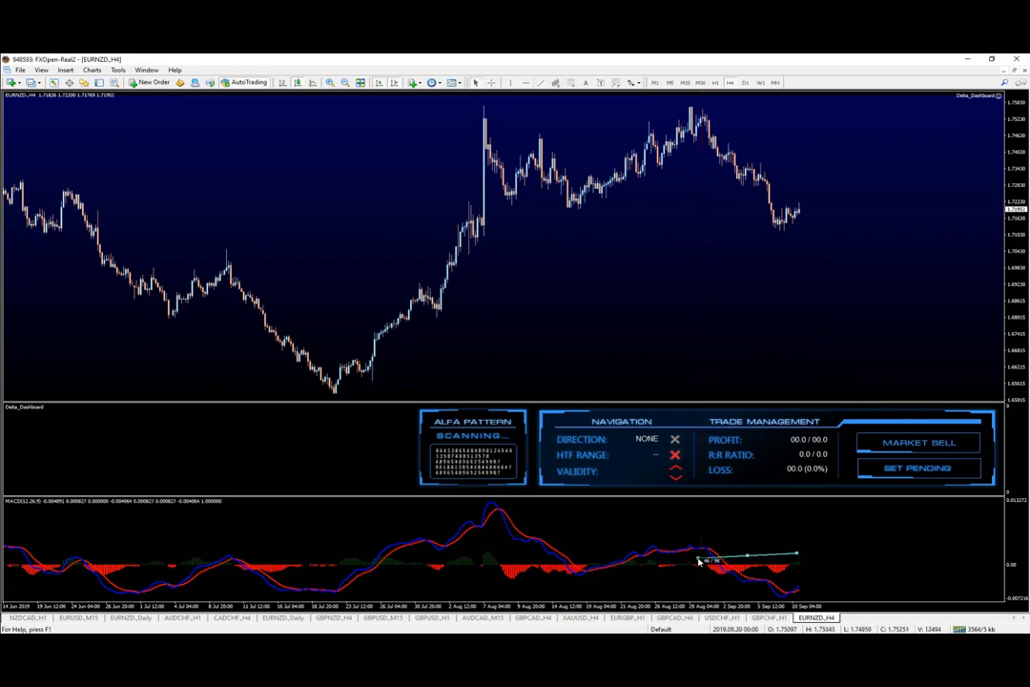
middle_click(715, 561)
middle_click(734, 559)
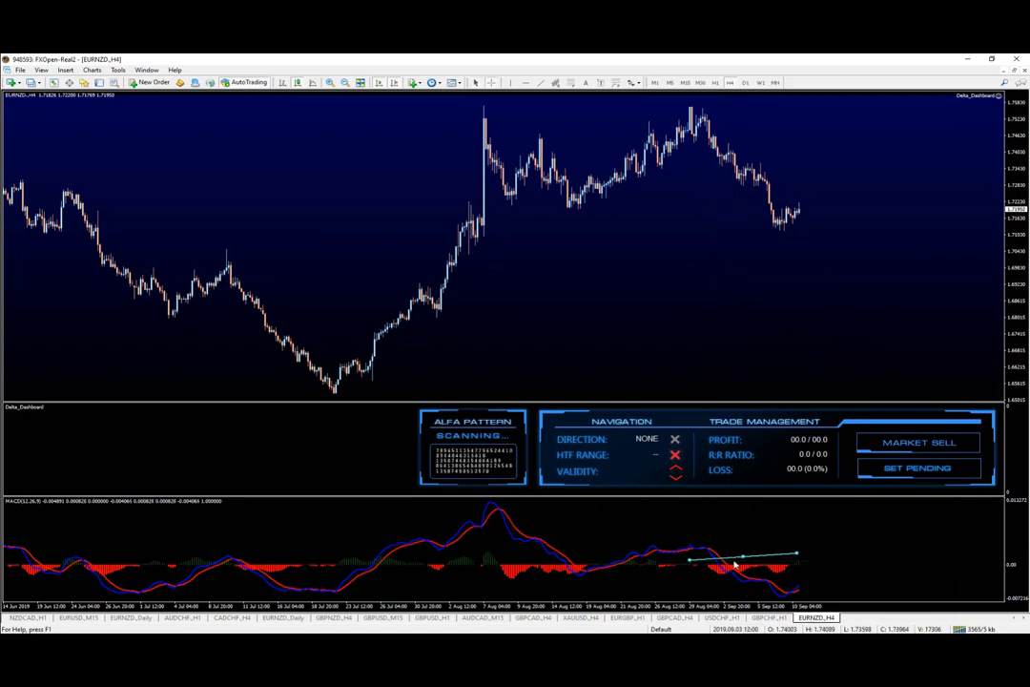
right_click(741, 557)
click(795, 486)
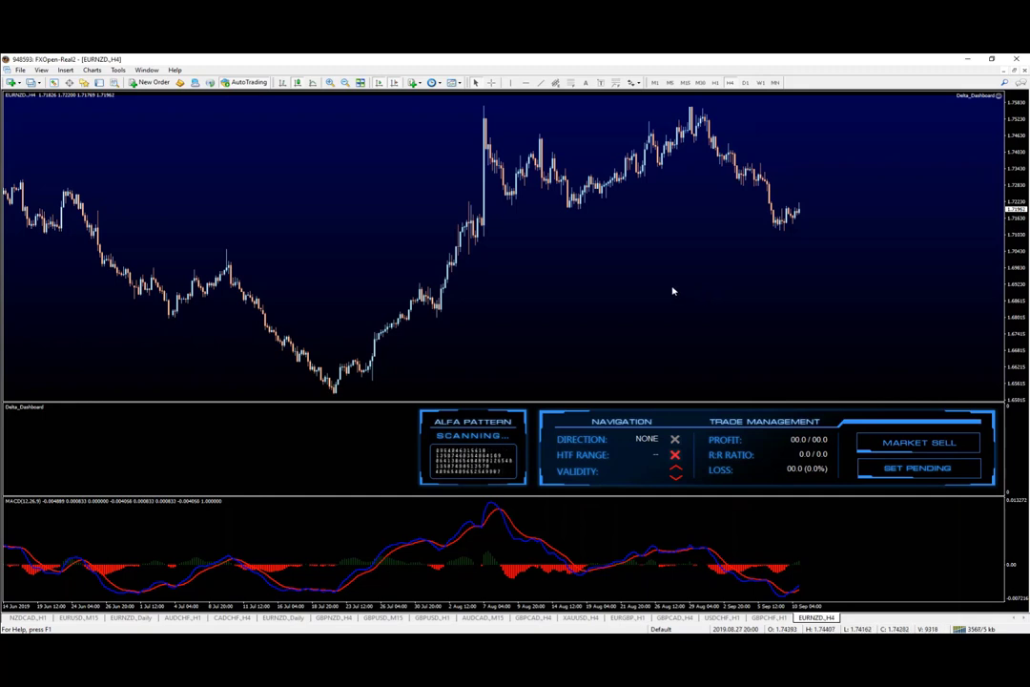
Step: Mark the H4 double top, the support level, the bearish leg and the latest MACD section freehand, then clear the markup
key(ctrl+2)
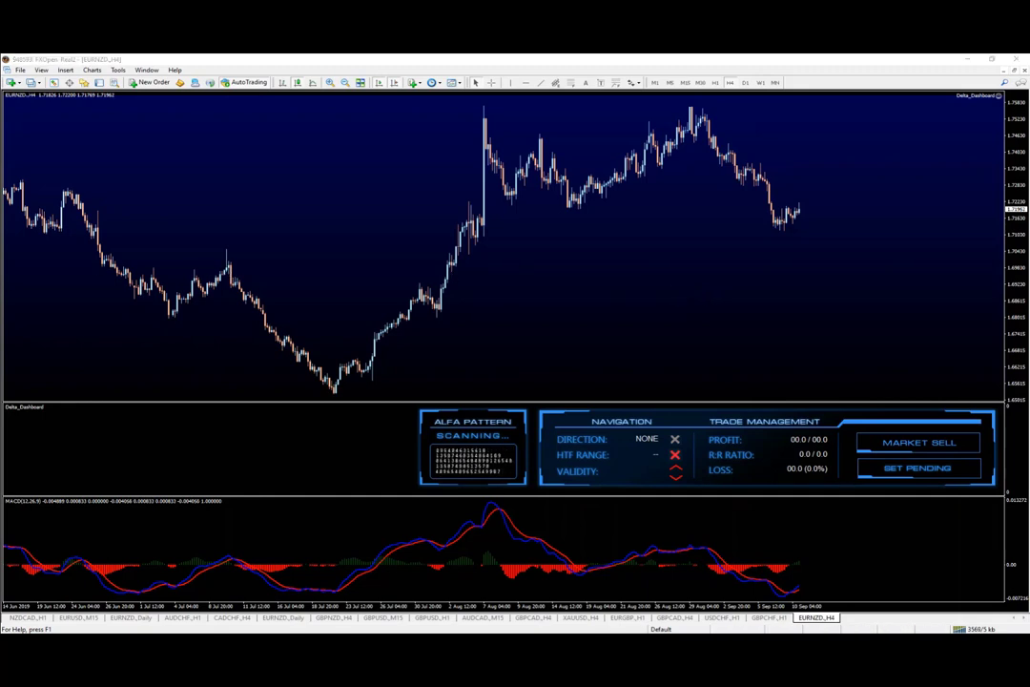
drag(474, 103, 773, 103)
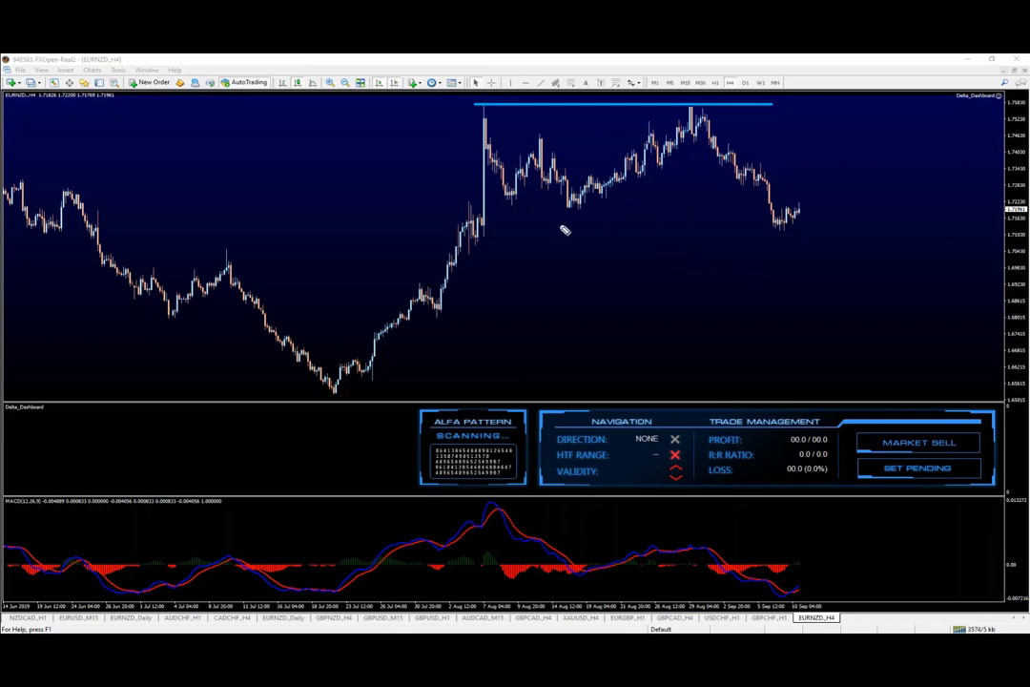
mouse_move(552, 213)
mouse_down()
mouse_move(727, 253)
mouse_move(731, 265)
mouse_up()
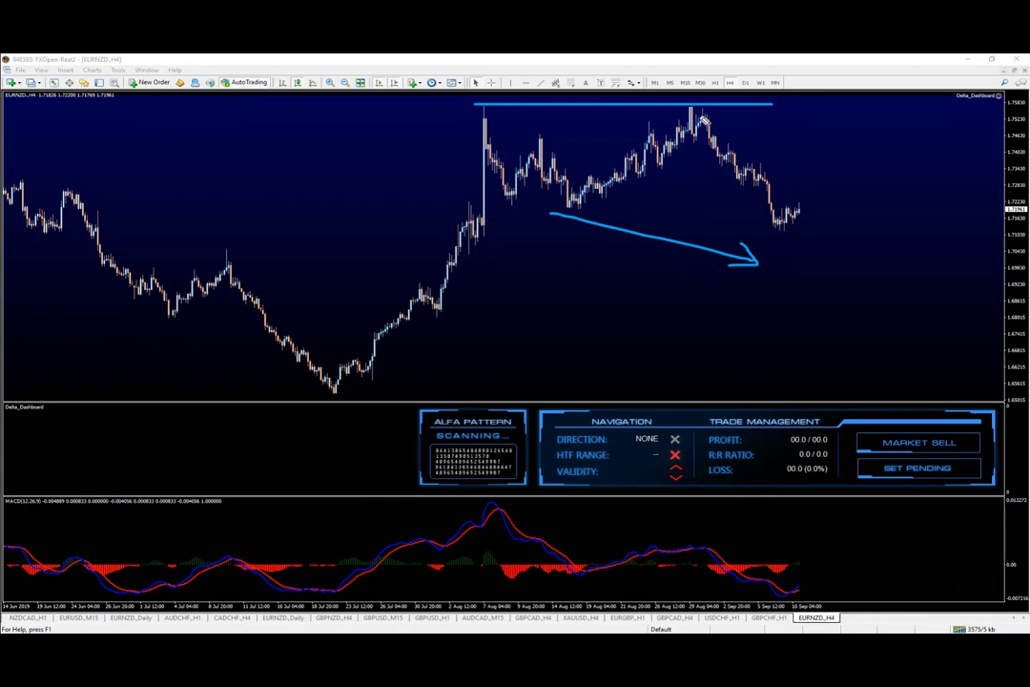
drag(701, 115, 775, 223)
drag(532, 206, 861, 206)
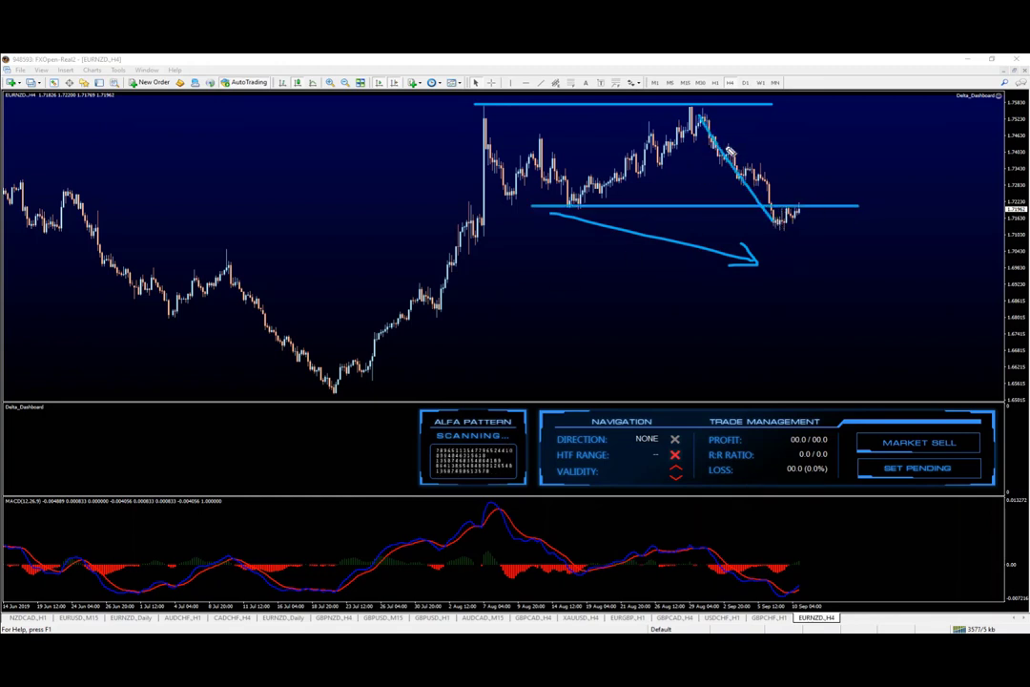
drag(804, 537, 780, 547)
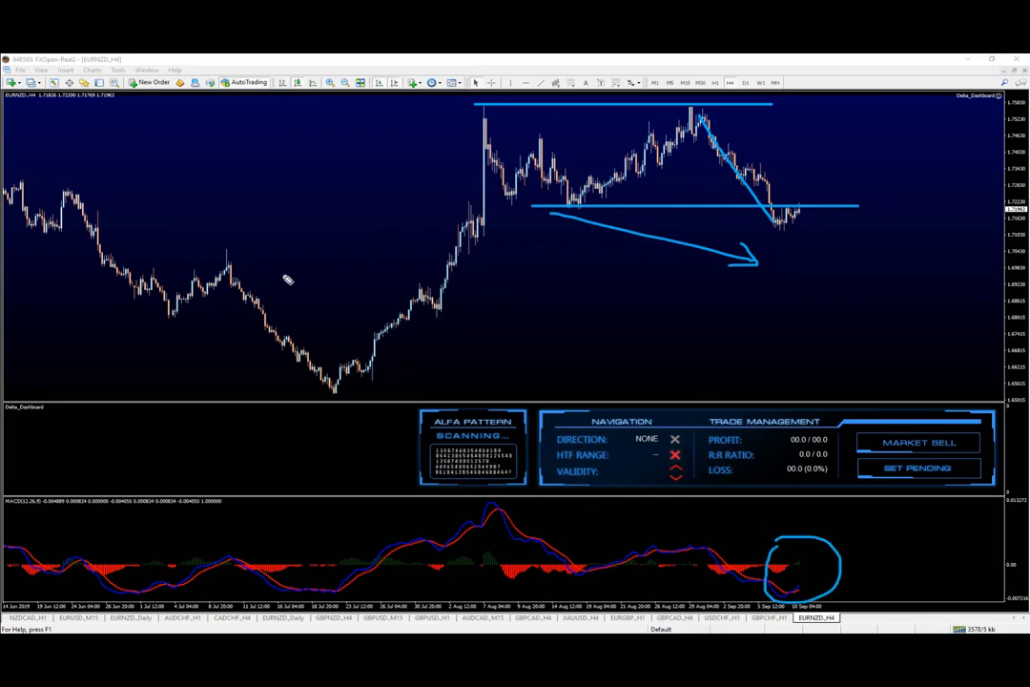
key(e)
Step: Trace the decline from the late-August high, sketch diverging upward and downward strokes at the latest candles, and clear each markup
drag(692, 113, 784, 227)
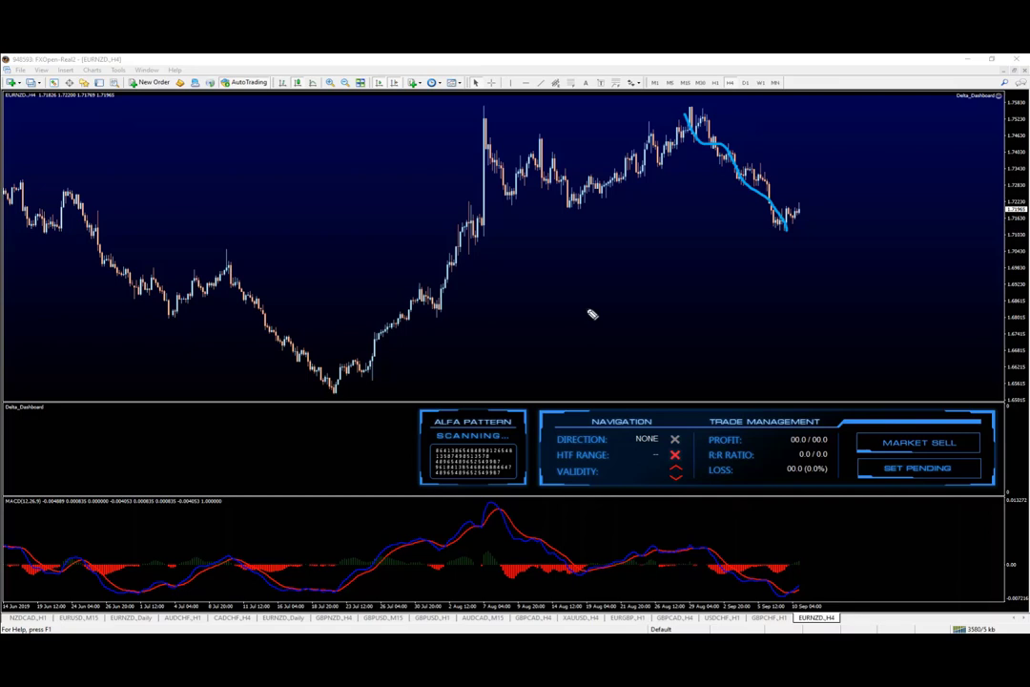
key(e)
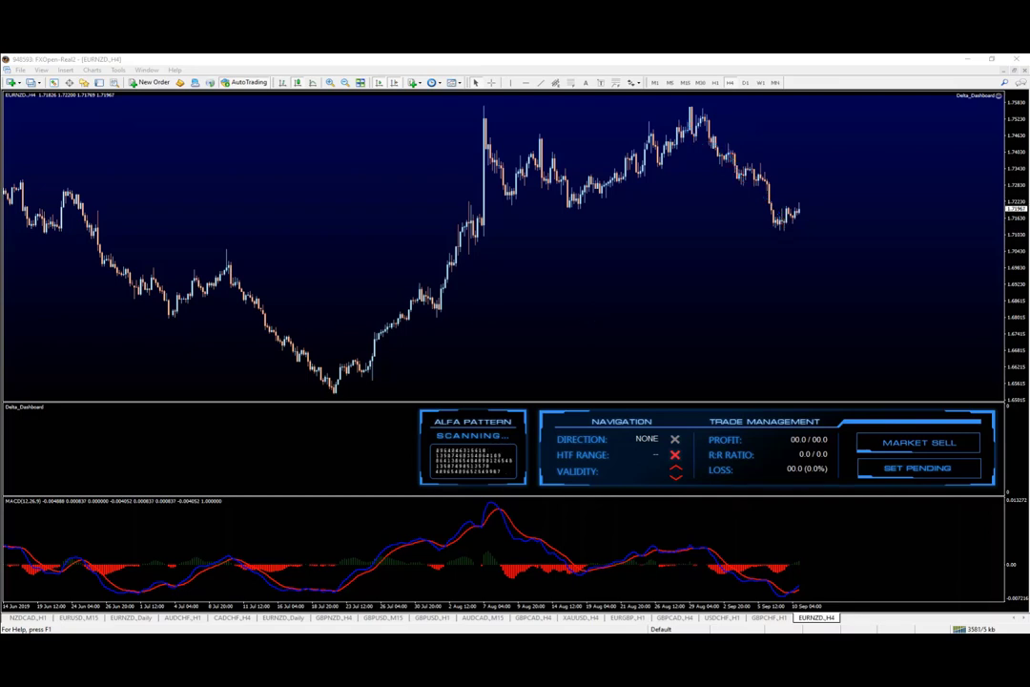
drag(772, 218, 820, 195)
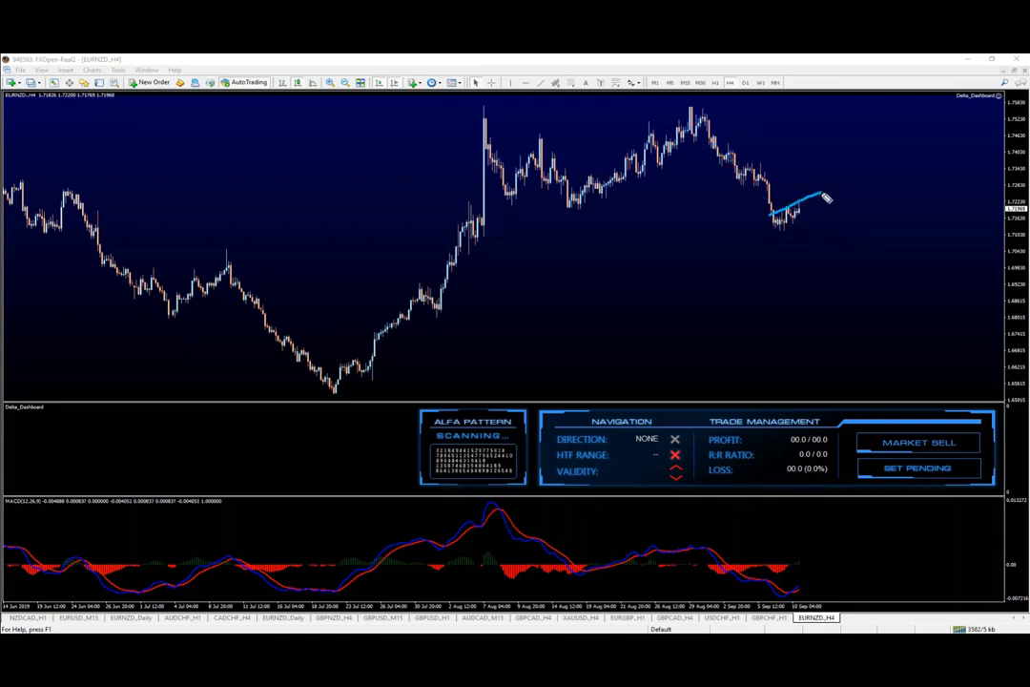
mouse_move(774, 231)
mouse_down()
mouse_move(828, 203)
mouse_move(821, 252)
mouse_up()
key(e)
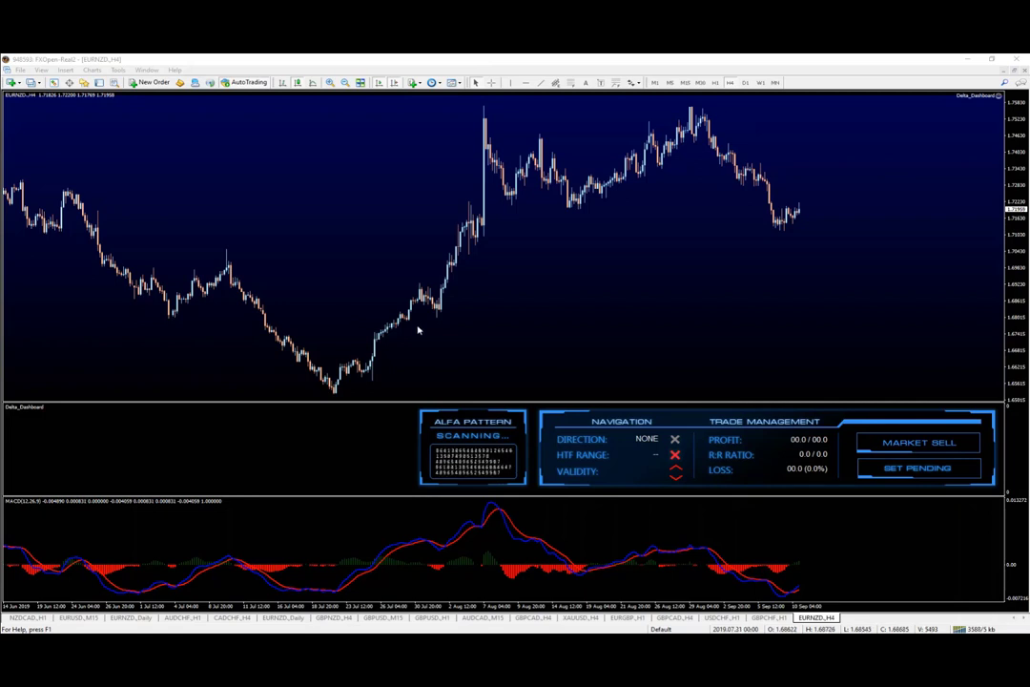
Step: Draw two horizontal trend lines bounding the latest H4 consolidation and sketch a bearish move down through the range
click(539, 84)
mouse_move(773, 206)
mouse_down()
mouse_move(850, 204)
mouse_move(814, 232)
mouse_up()
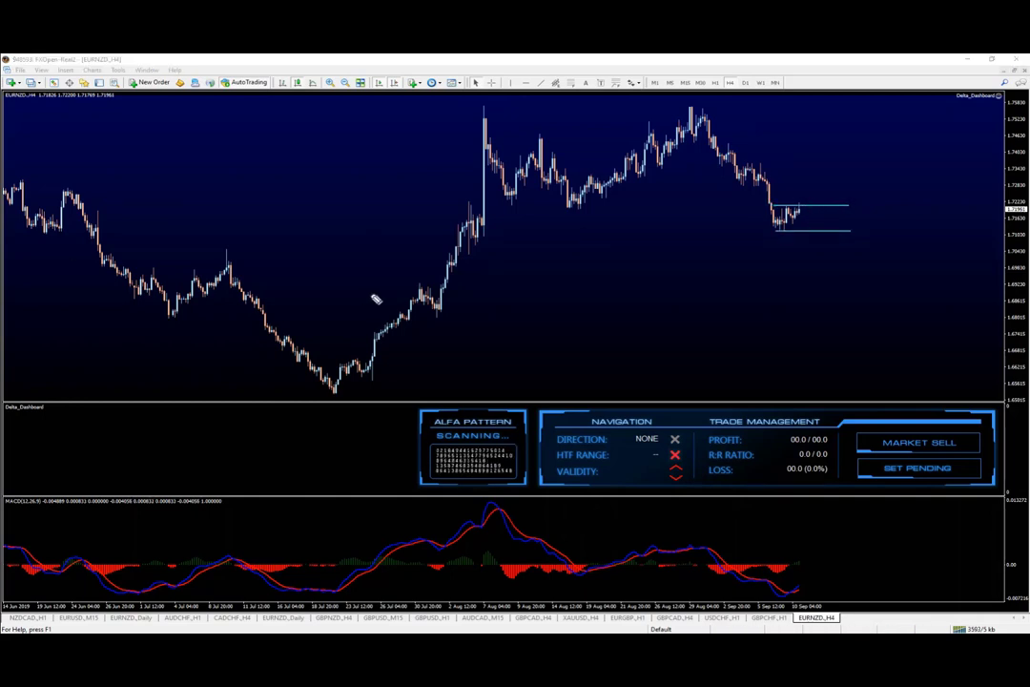
mouse_move(802, 198)
mouse_down()
mouse_move(805, 207)
mouse_move(796, 199)
mouse_up()
drag(806, 203, 849, 256)
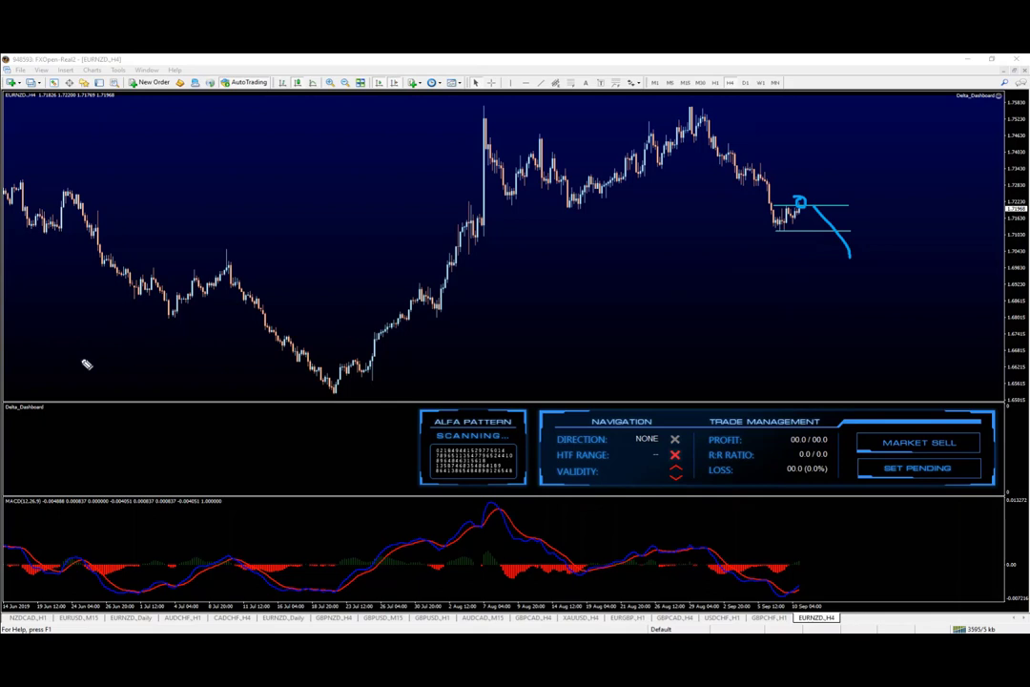
mouse_move(809, 207)
mouse_down()
mouse_move(845, 265)
mouse_move(826, 225)
mouse_move(799, 214)
mouse_move(847, 233)
mouse_move(857, 273)
mouse_move(866, 269)
mouse_up()
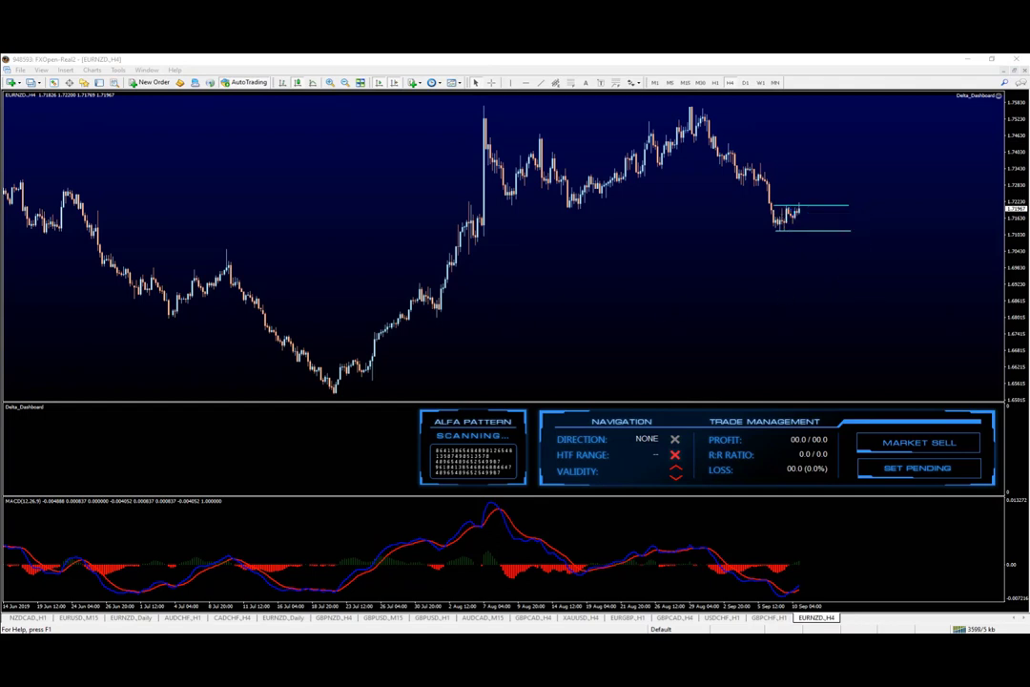
Step: Delete both horizontal trend lines around the latest consolidation
double_click(849, 206)
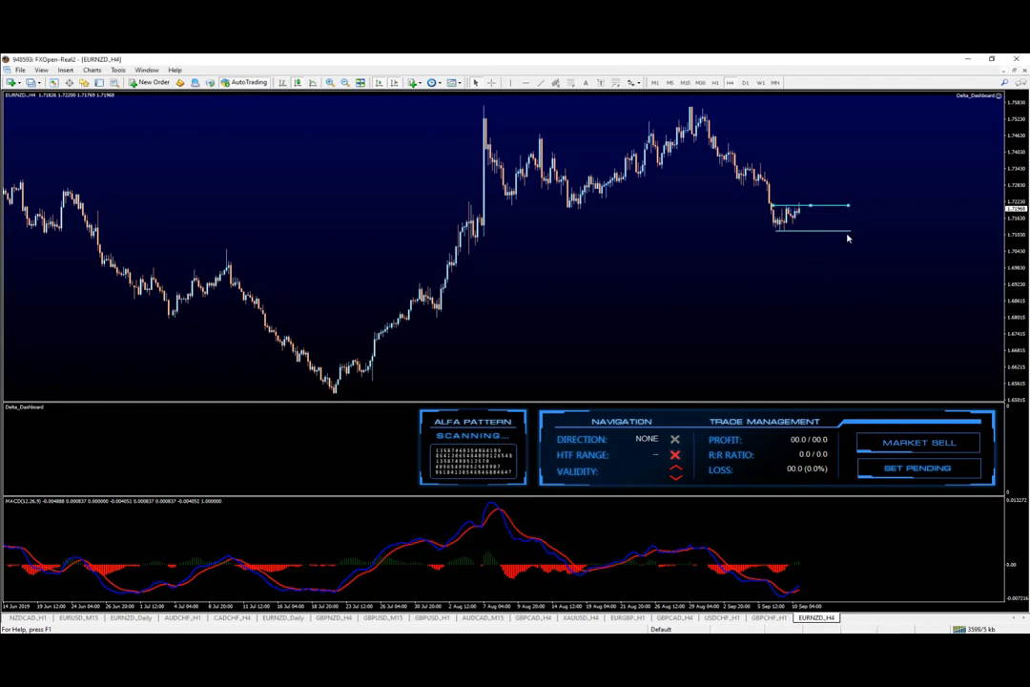
right_click(847, 238)
click(883, 291)
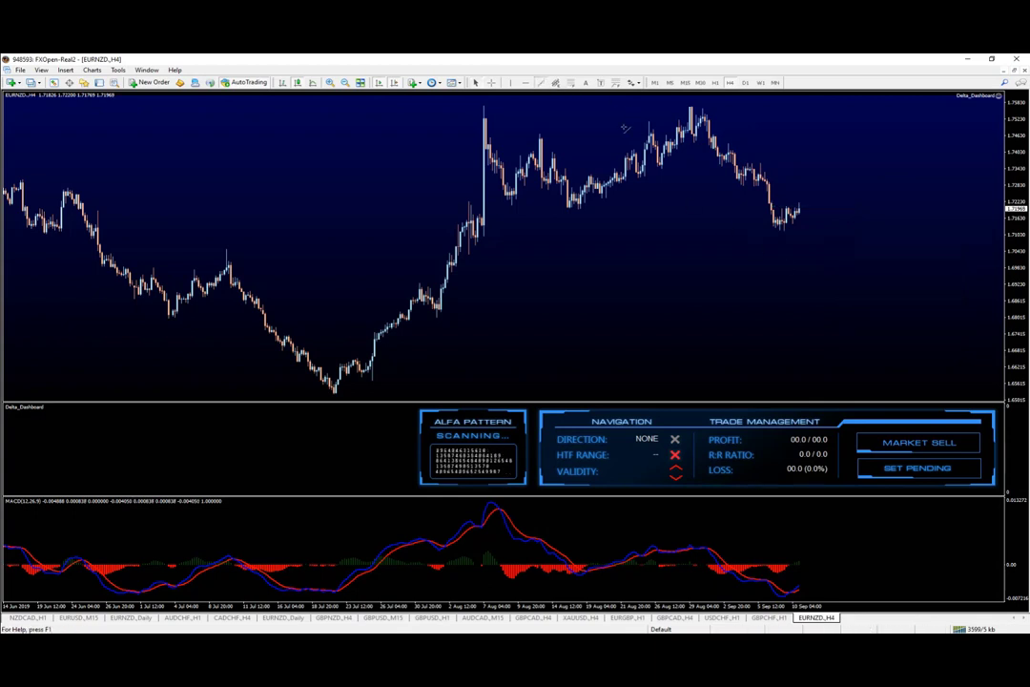
Step: Draw two parallel rising trend lines at and after the latest candles, sketch the two-leg correction and following drop, and clear the sketch
mouse_move(775, 235)
mouse_down()
mouse_move(803, 202)
mouse_move(817, 217)
mouse_move(828, 211)
mouse_up()
double_click(827, 211)
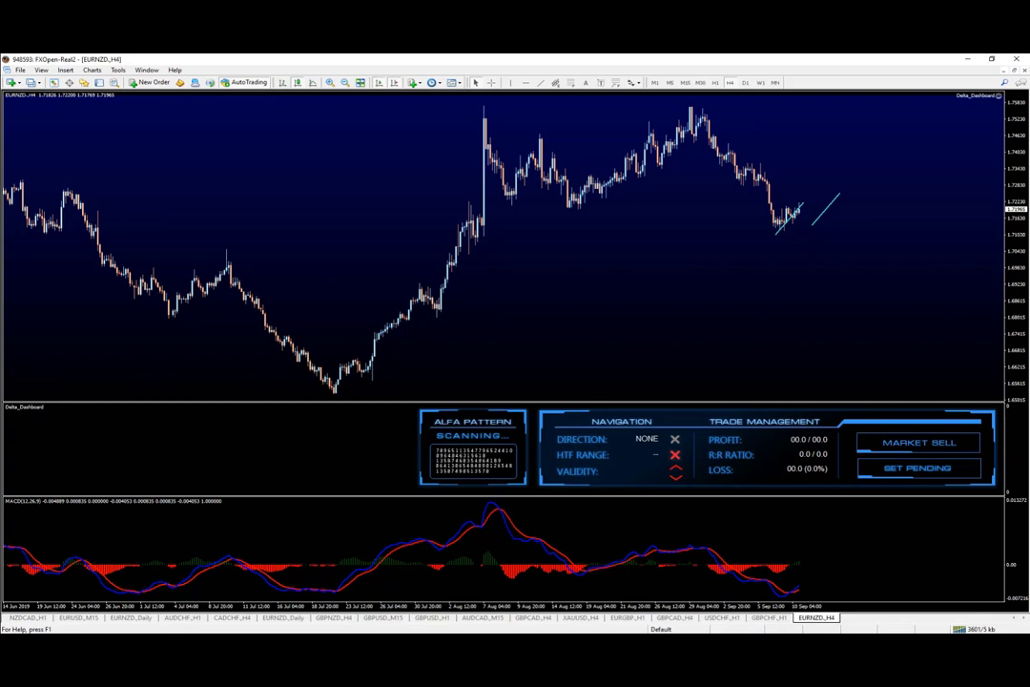
mouse_move(766, 232)
mouse_down()
mouse_move(836, 191)
mouse_move(880, 253)
mouse_up()
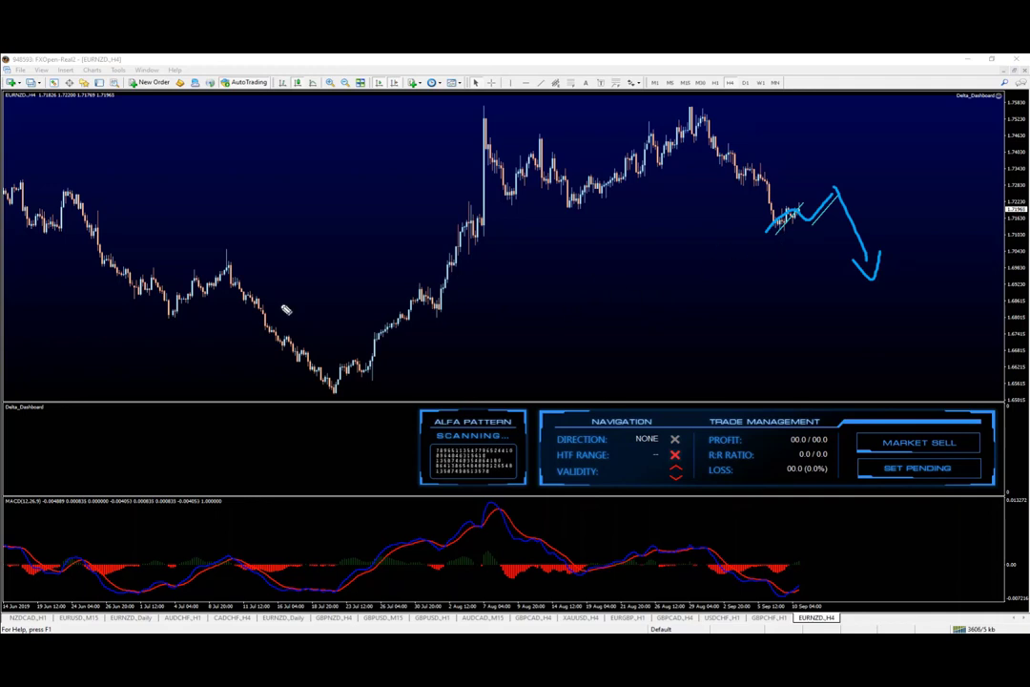
key(Escape)
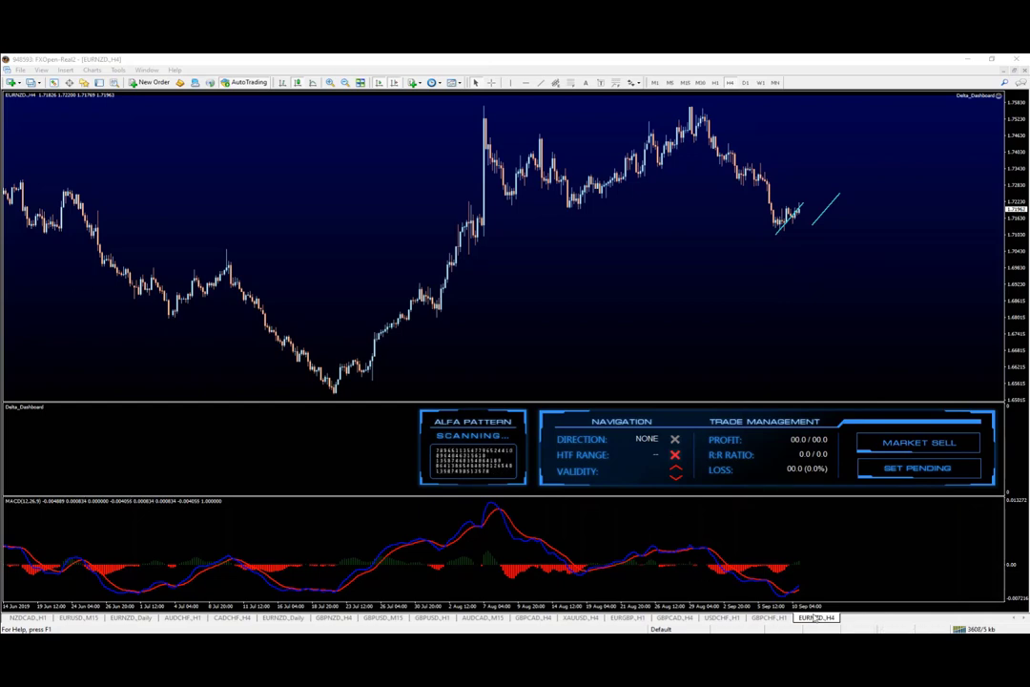
Step: Close the EURNZD chart and switch the NZDCAD scanner chart to the H4 timeframe
key(ctrl+F4)
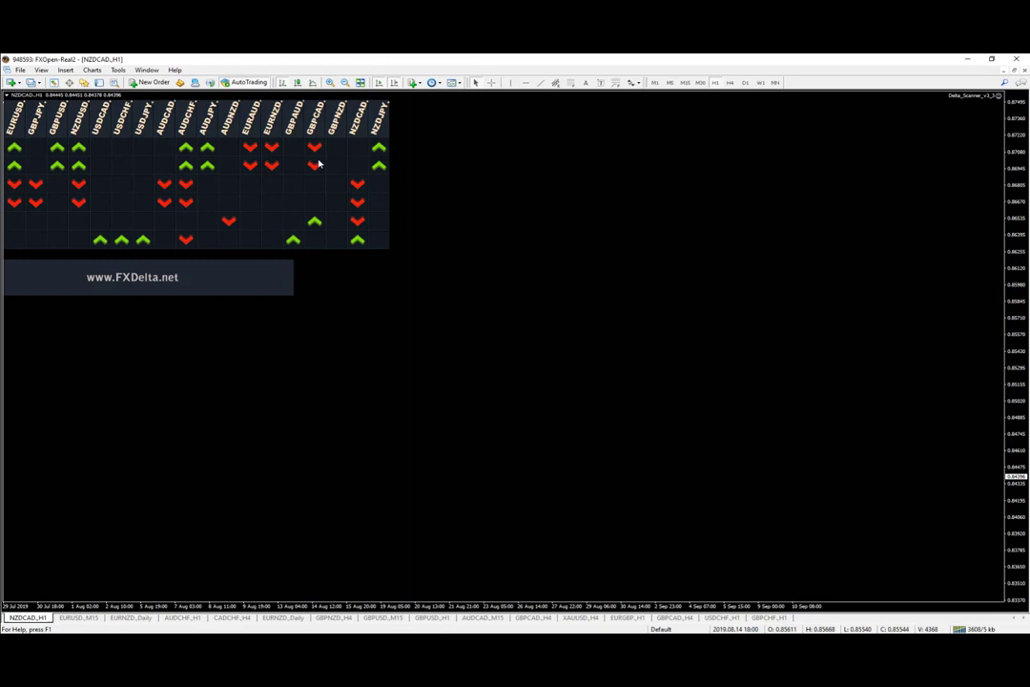
click(730, 82)
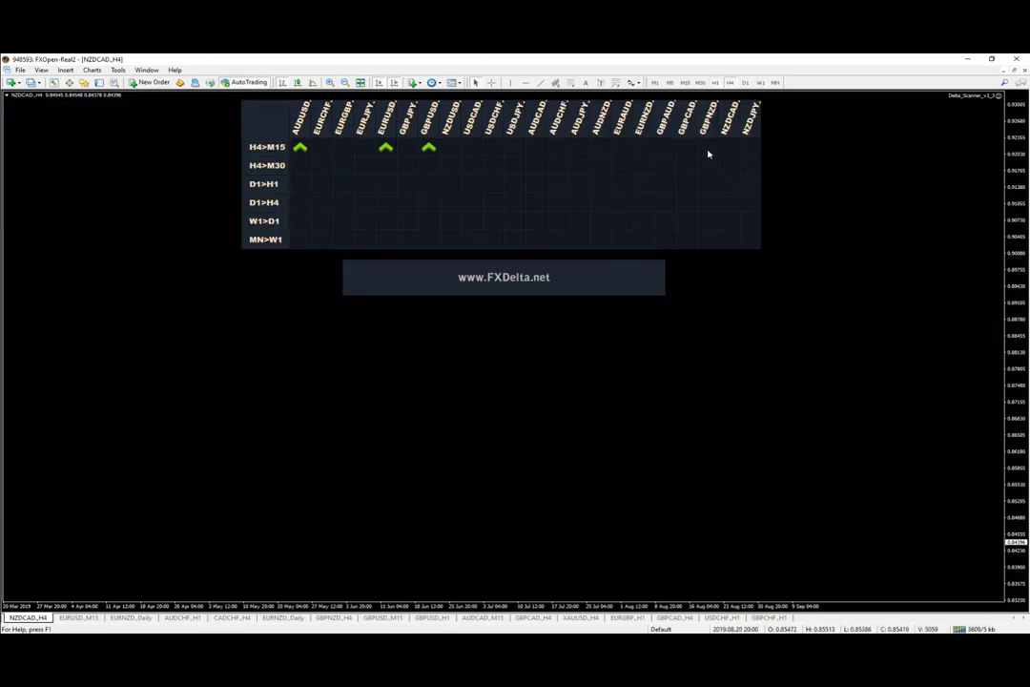